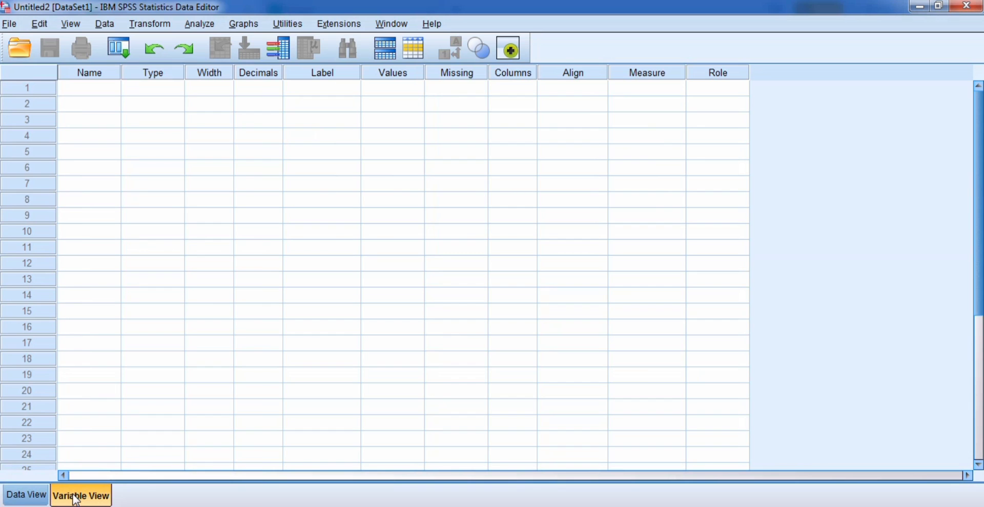
# Switch to the Book1 workbook in WPS Office and review the AGE and INCOME($) columns
pyautogui.click(22, 496)
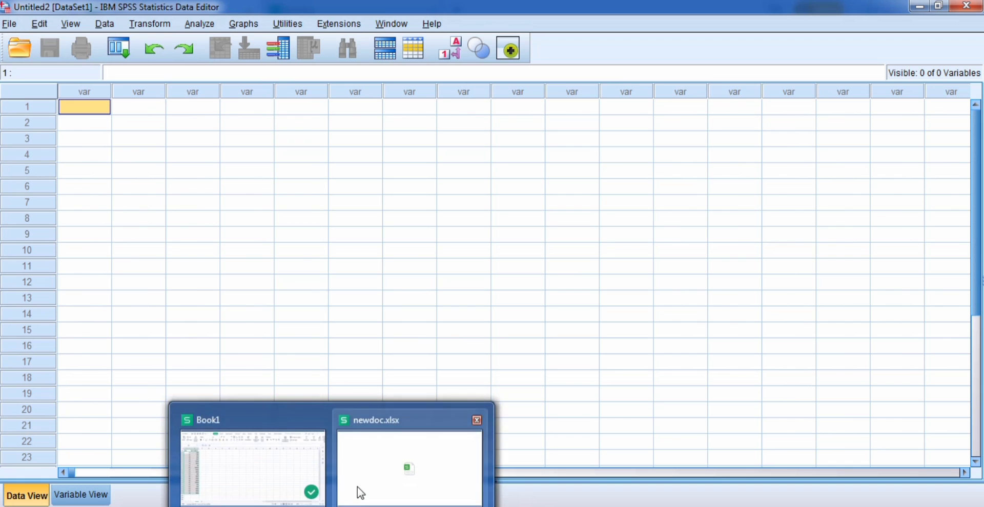
pyautogui.click(307, 467)
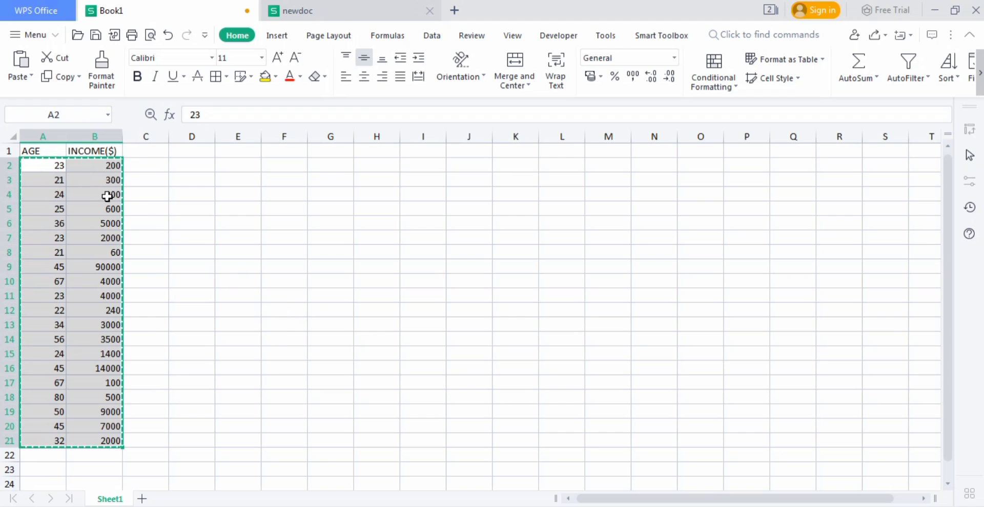
pyautogui.click(38, 152)
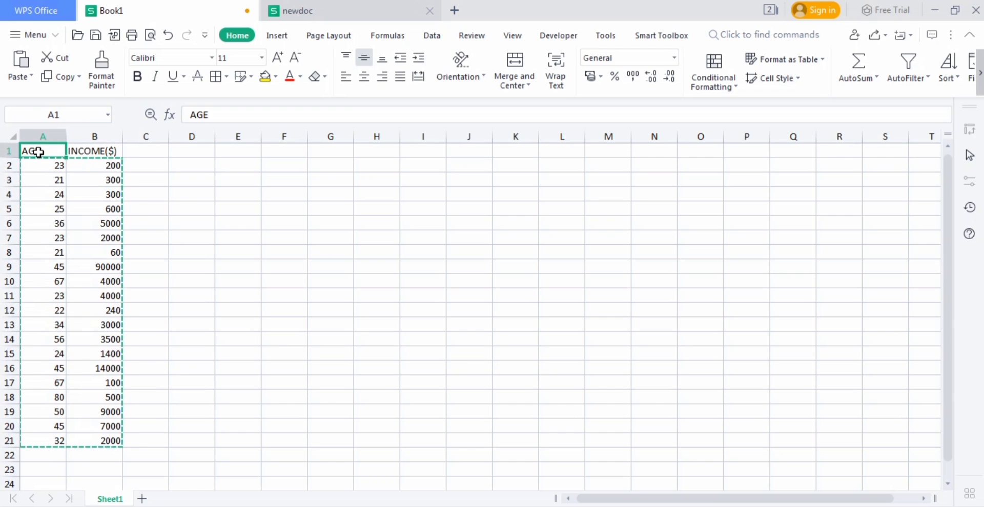
pyautogui.click(89, 152)
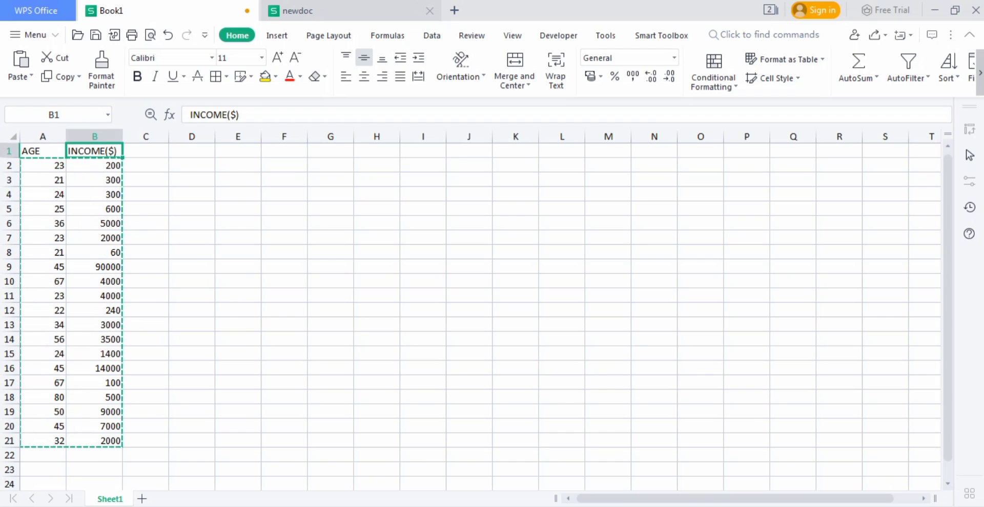
# Switch back to the SPSS Data Editor and define a first variable named AGE
pyautogui.moveTo(511, 506)
pyautogui.moveTo(539, 470)
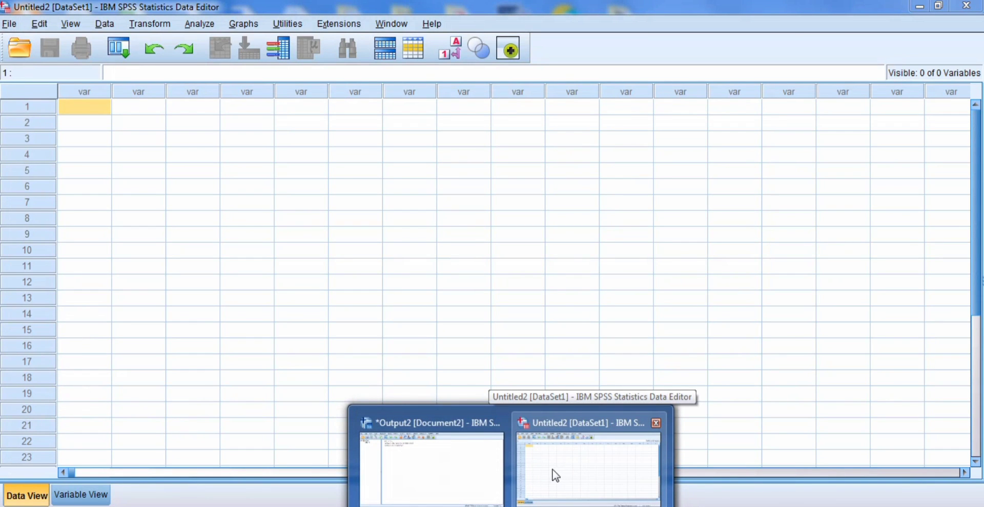
pyautogui.click(557, 469)
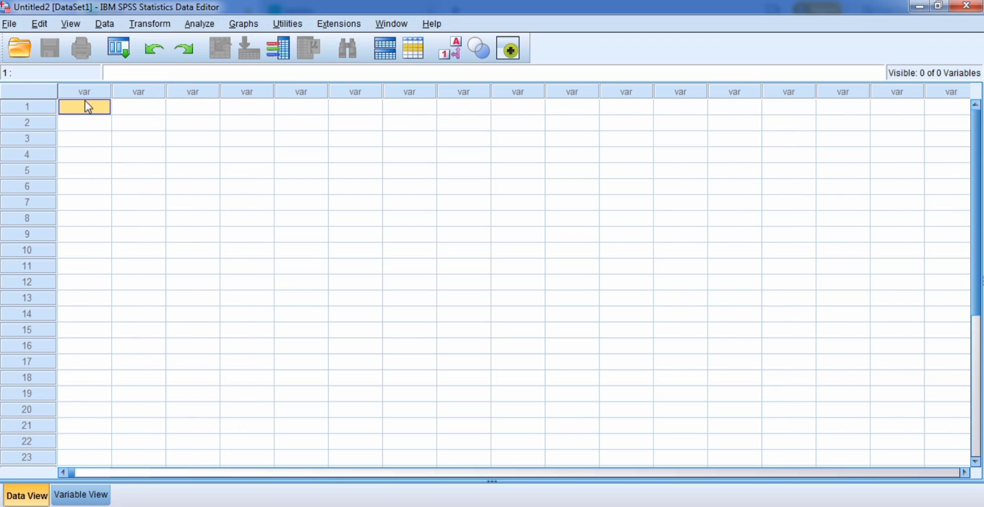
pyautogui.click(85, 493)
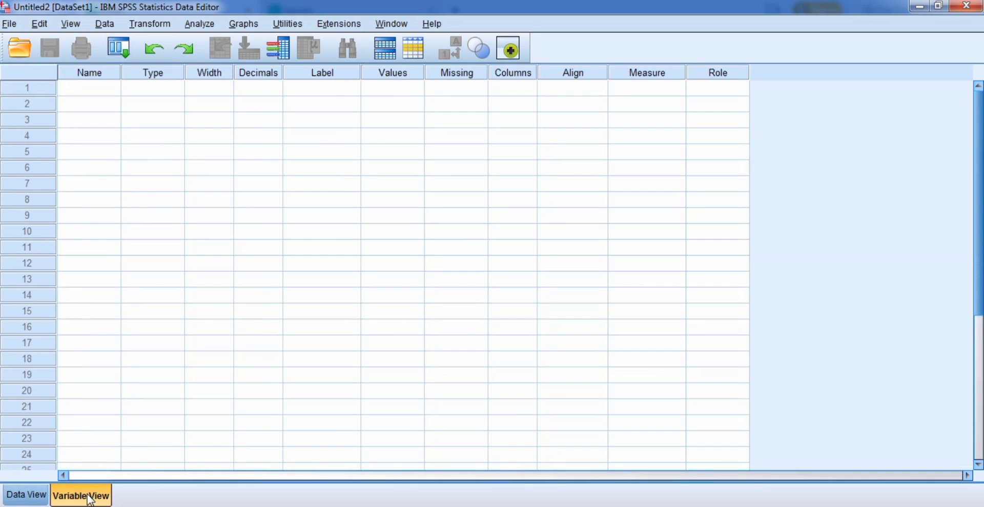
pyautogui.click(96, 90)
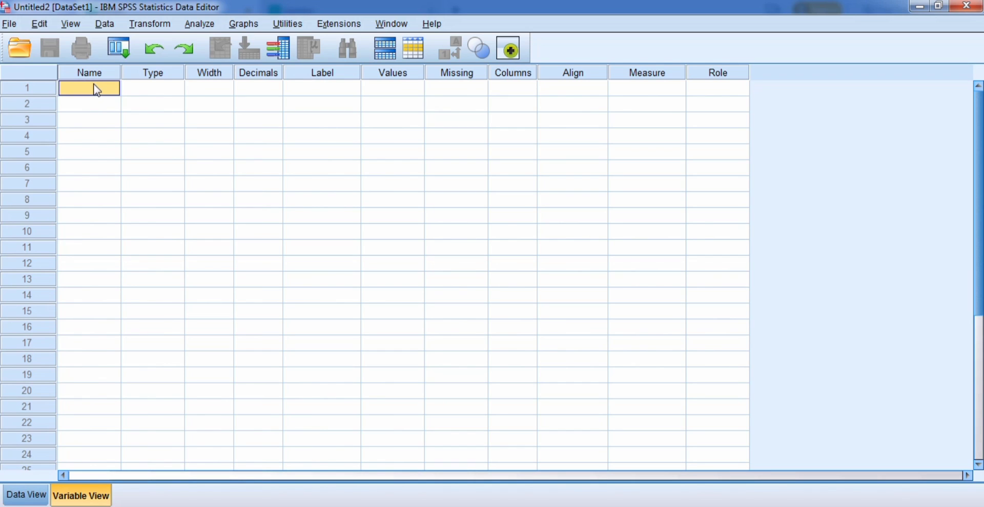
pyautogui.write('AGE')
pyautogui.press('Return')
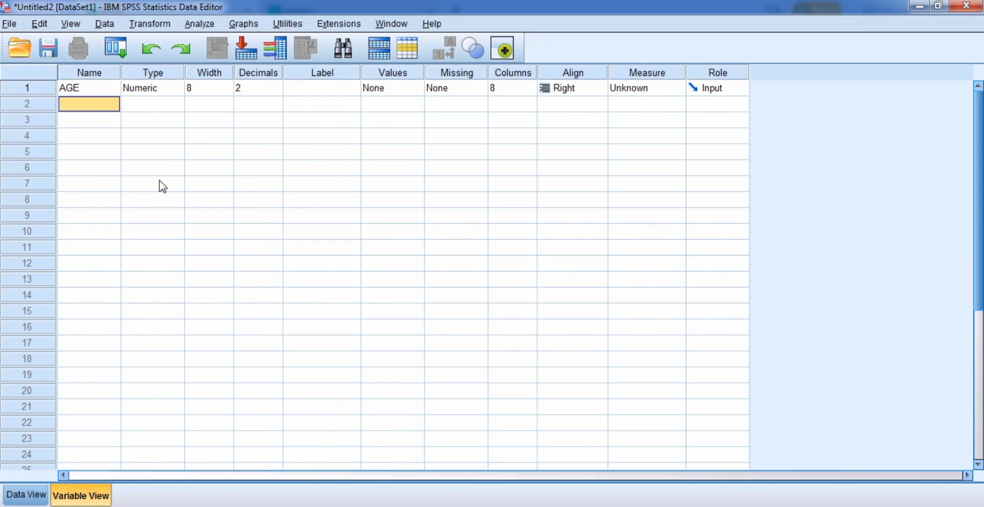
# Change the AGE variable's type to String and back to Numeric
pyautogui.click(182, 90)
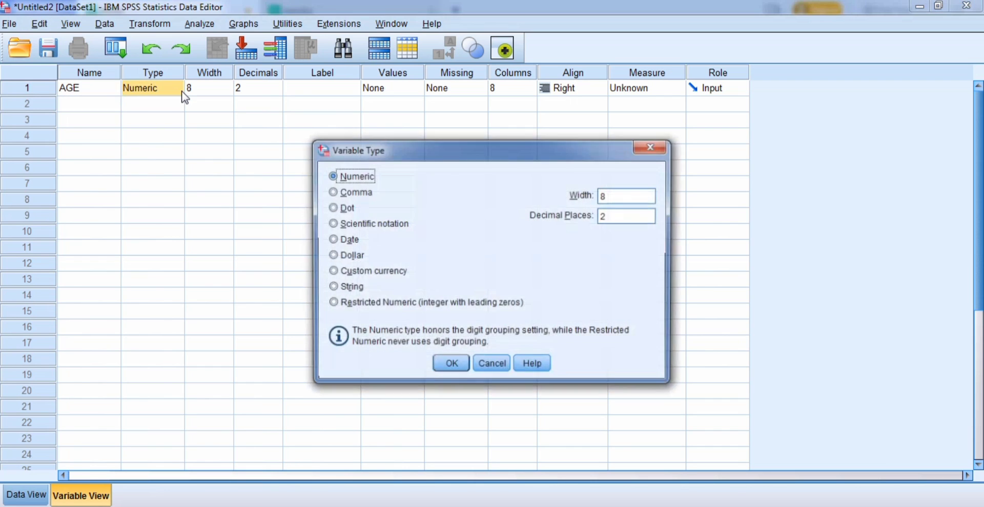
pyautogui.click(331, 288)
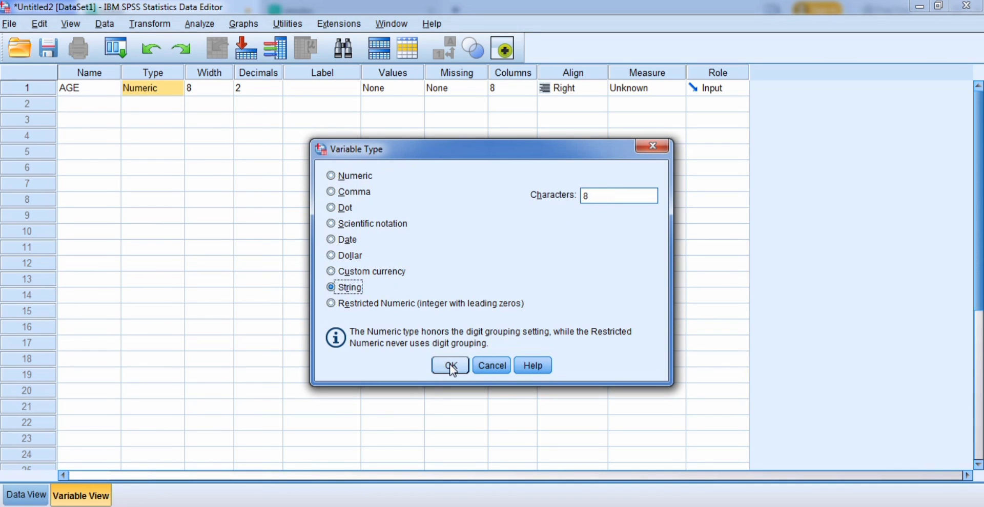
pyautogui.click(451, 367)
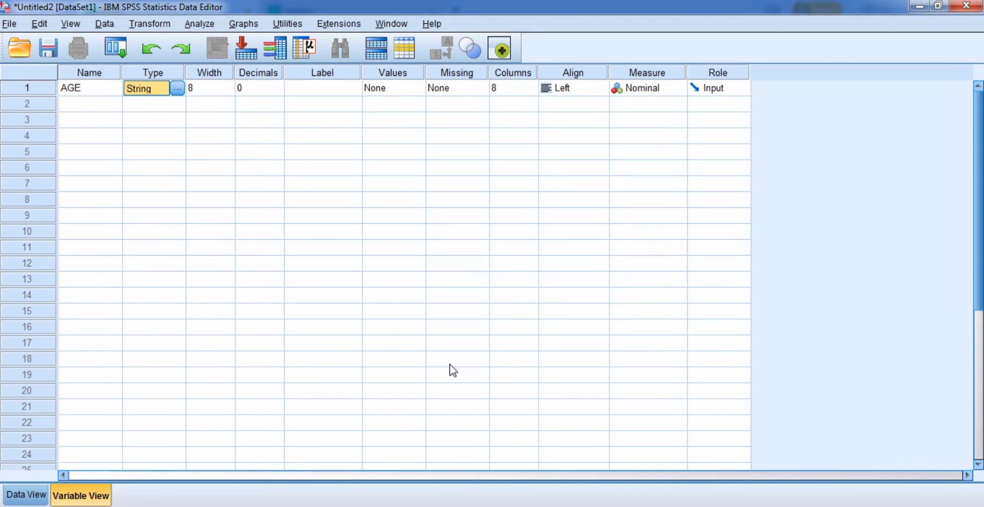
pyautogui.click(178, 89)
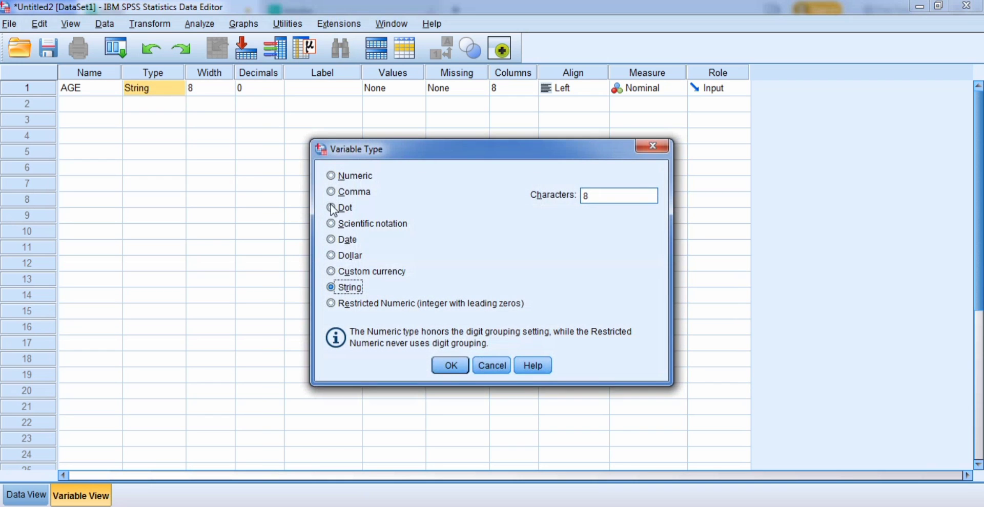
pyautogui.click(331, 176)
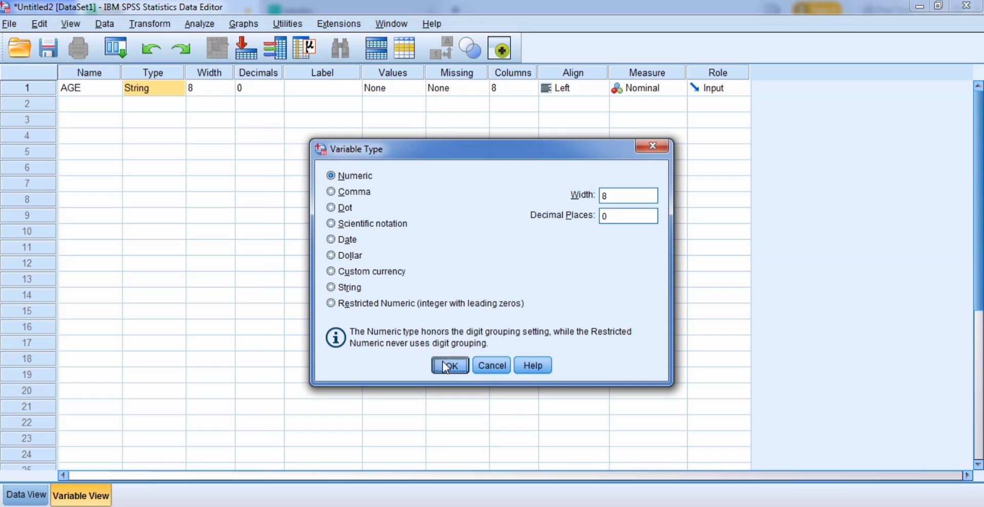
pyautogui.click(445, 365)
# Examine the AGE values in cells A2 to A21 of the Book1 workbook in WPS Office to judge the variable's width
pyautogui.click(206, 93)
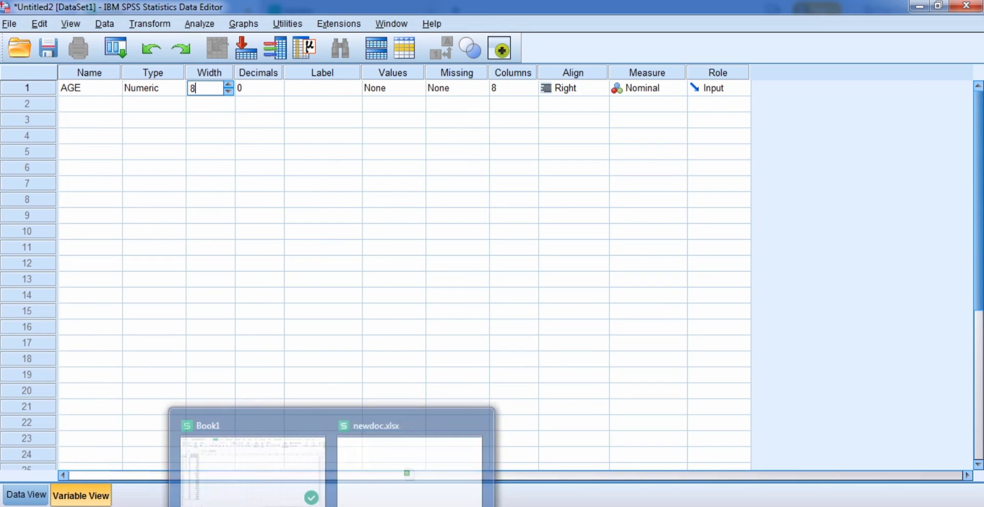
pyautogui.click(263, 464)
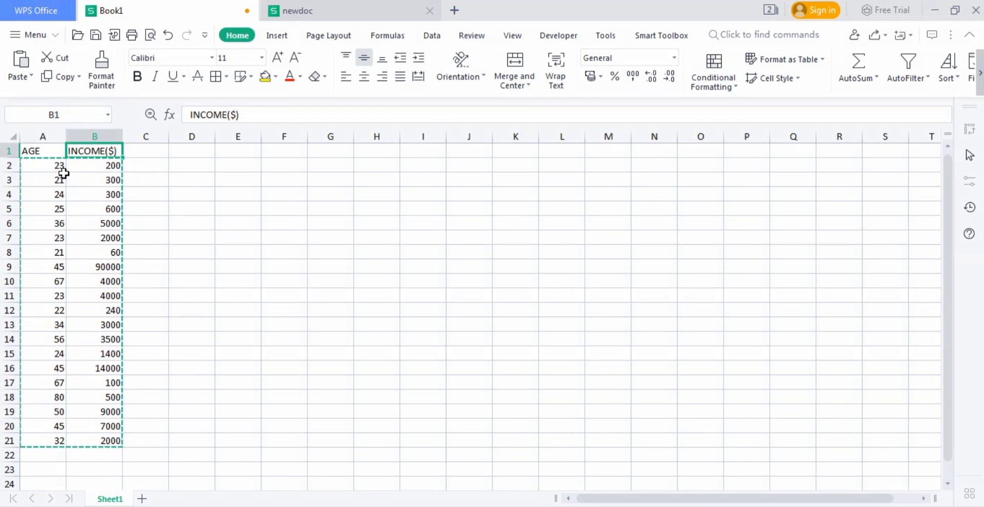
pyautogui.moveTo(59, 166); pyautogui.dragTo(64, 325)
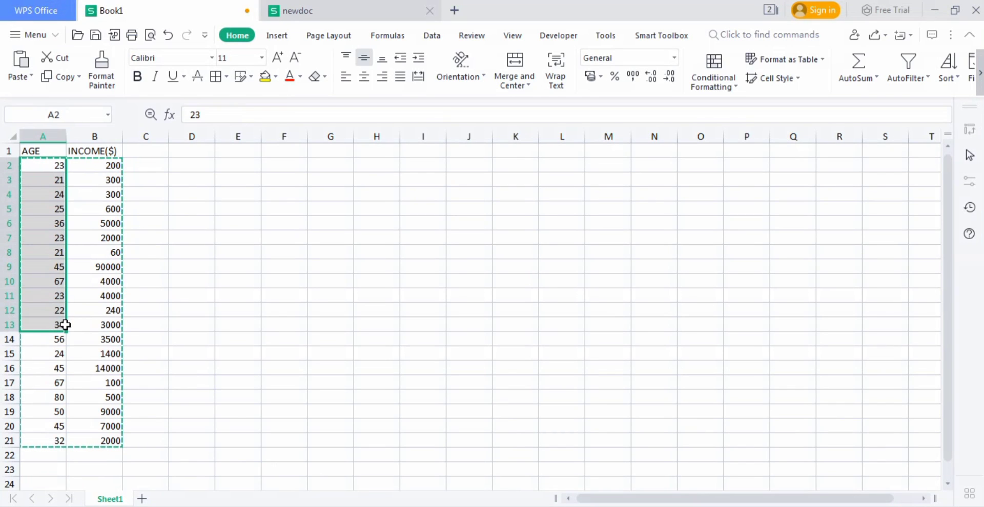
pyautogui.hotkey('shift', 'Down')
pyautogui.hotkey('shift', 'Down')
pyautogui.hotkey('shift', 'Down')
pyautogui.hotkey('shift', 'Down')
pyautogui.hotkey('shift', 'Down')
pyautogui.hotkey('shift', 'Down')
pyautogui.hotkey('shift', 'Down')
pyautogui.hotkey('shift', 'Down')
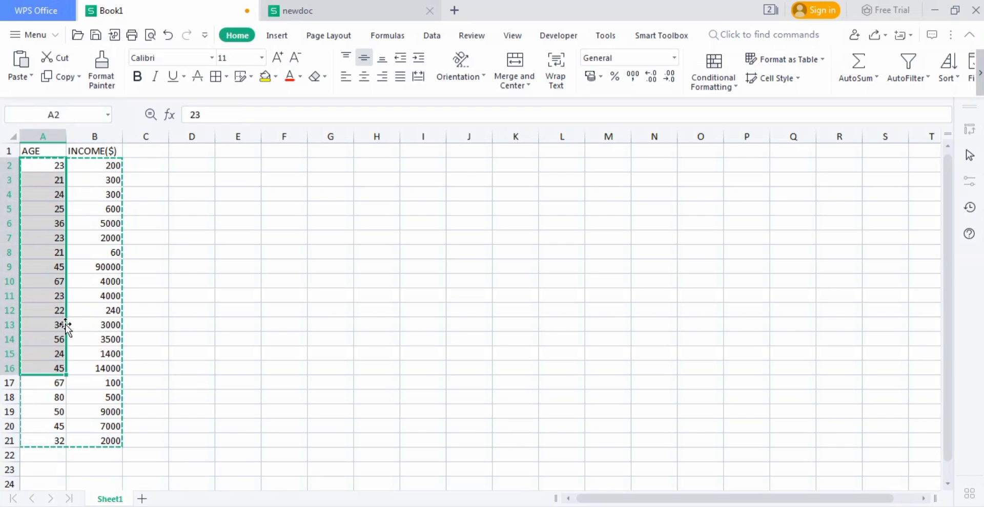
pyautogui.hotkey('shift', 'Up')
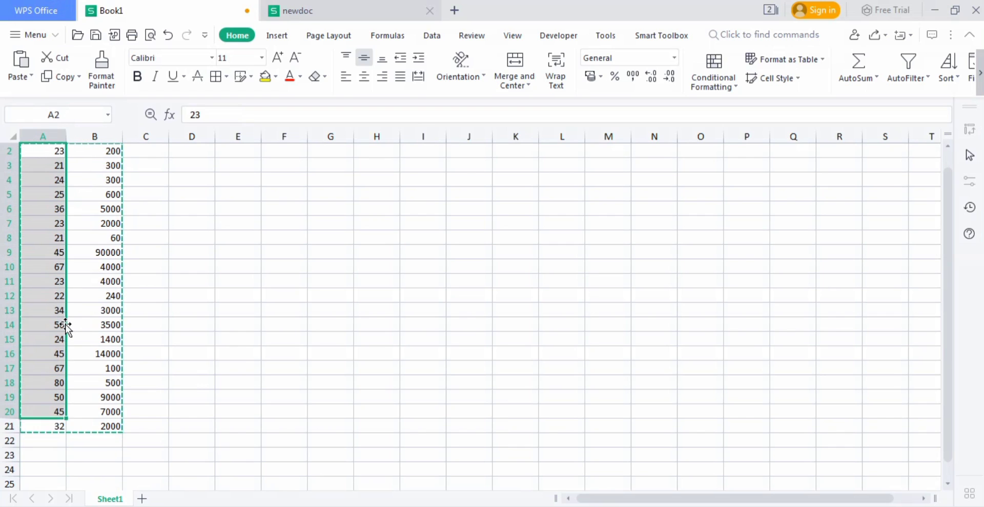
pyautogui.hotkey('shift', 'Down')
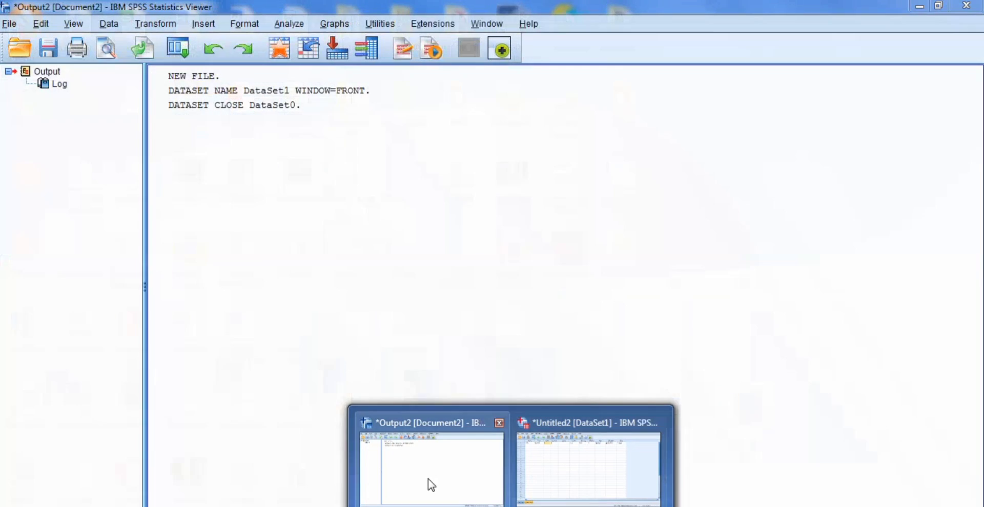
# Return to the SPSS Data Editor and set the AGE variable's width to 20 and its decimals to 2
pyautogui.click(431, 485)
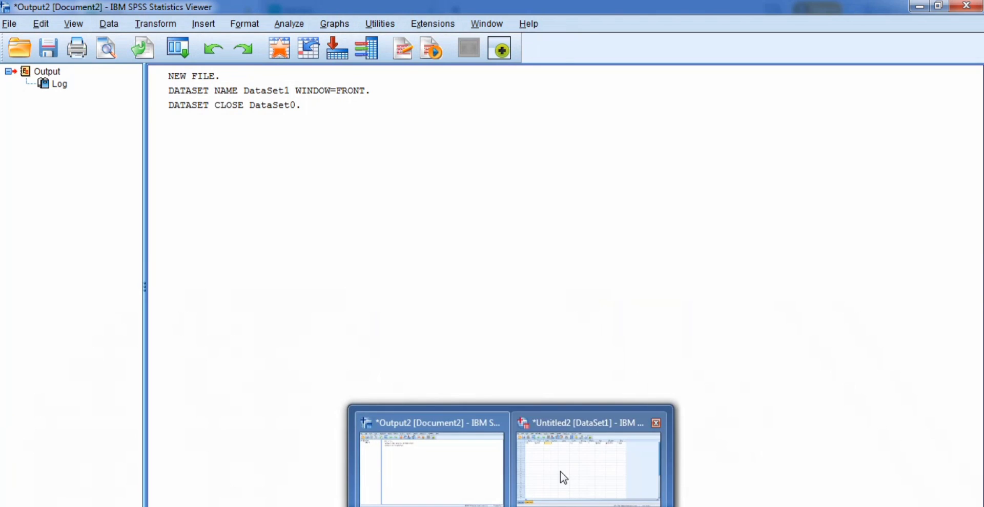
pyautogui.click(560, 473)
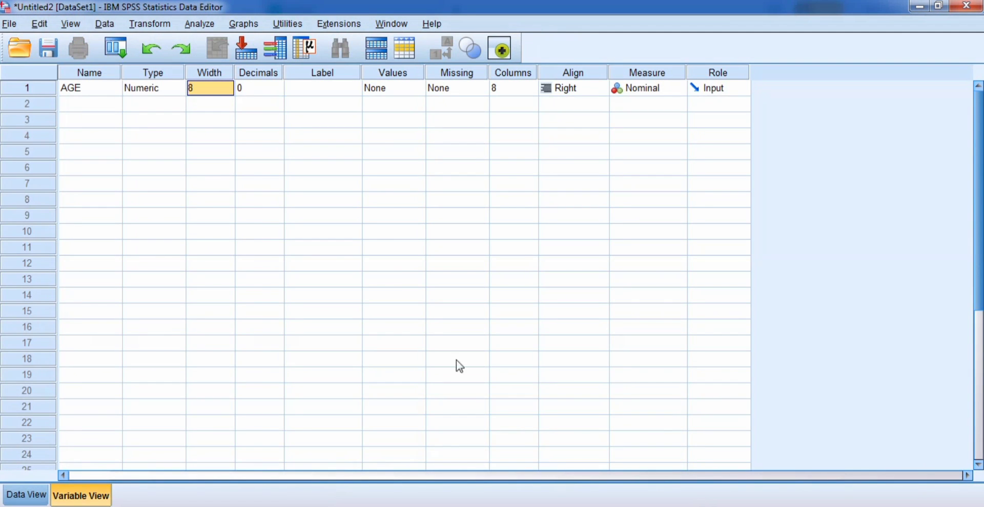
pyautogui.click(215, 87)
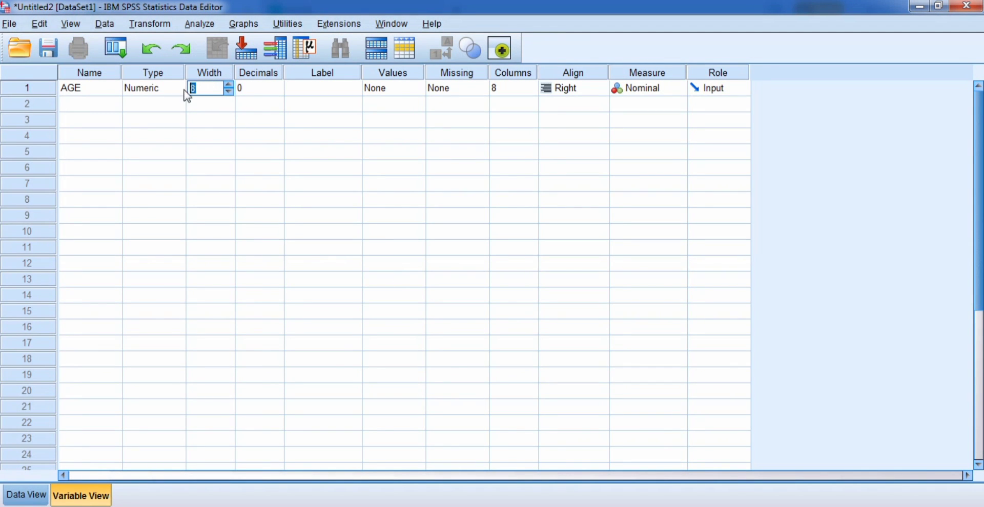
pyautogui.write('20')
pyautogui.click(262, 88)
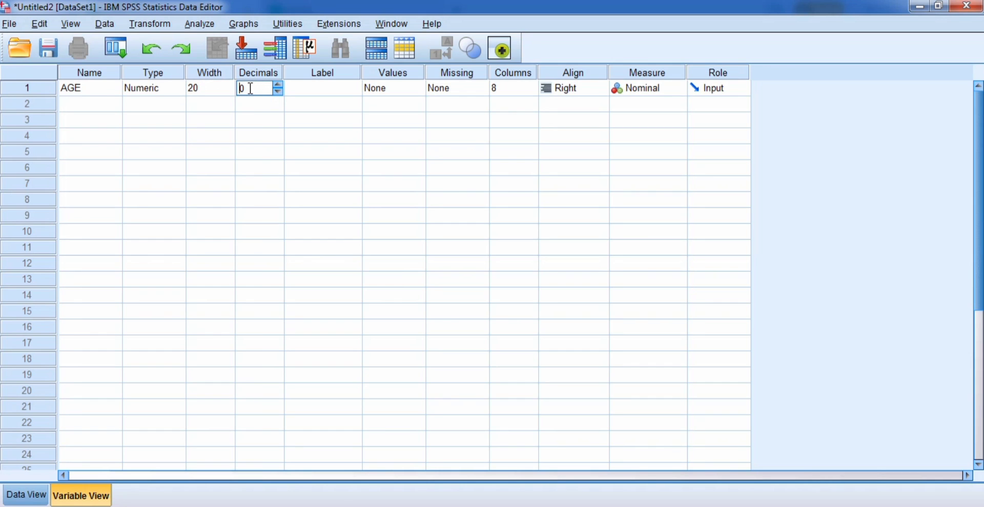
pyautogui.write('2')
# Define a second variable named INCOME and set its width to 20
pyautogui.click(93, 106)
pyautogui.write('INCOM')
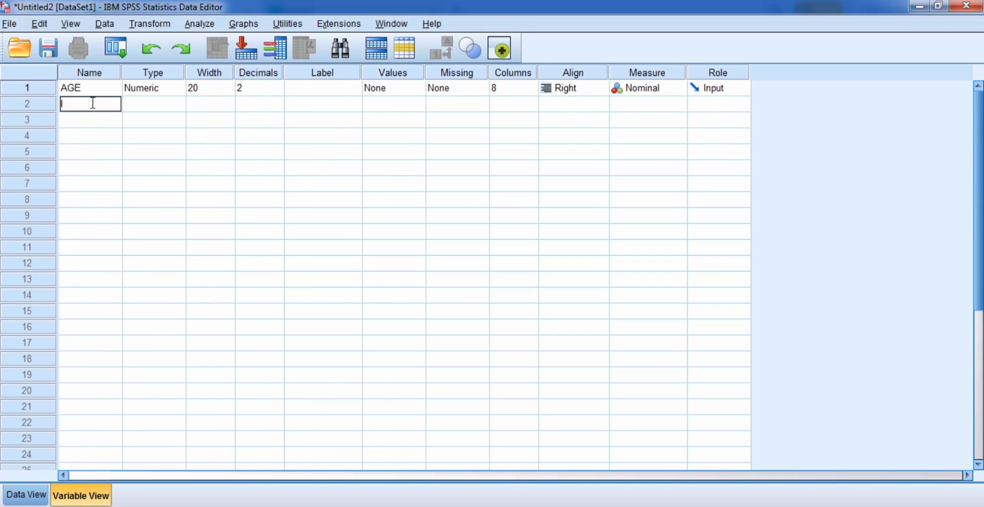
pyautogui.write('E')
pyautogui.press('Return')
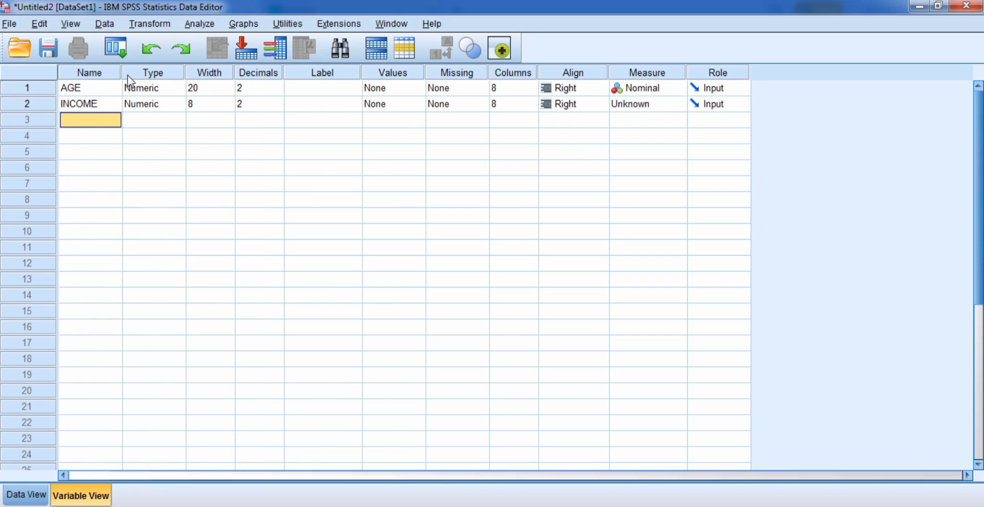
pyautogui.click(197, 104)
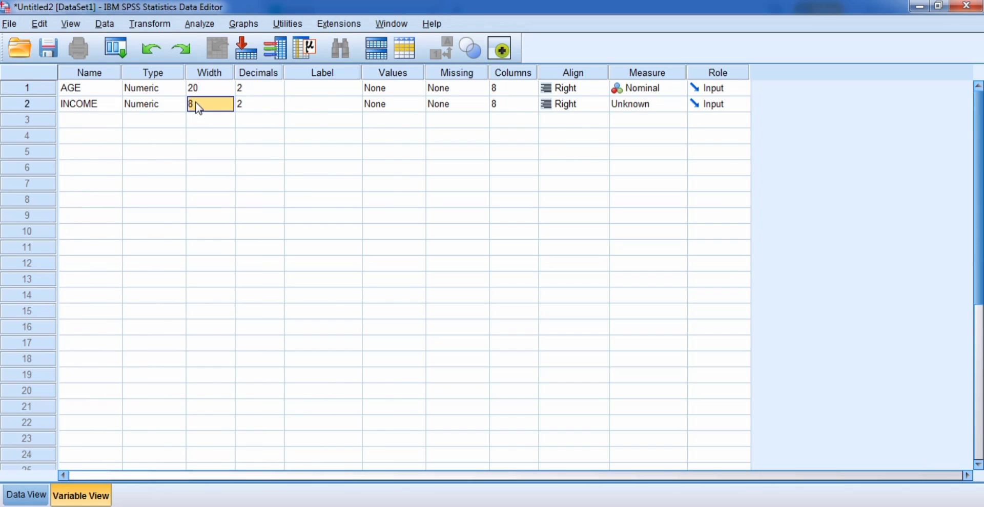
pyautogui.write('20')
# Copy cells A2:B21 from the Book1 workbook in WPS Office into the SPSS AGE and INCOME columns, starting at case 1
pyautogui.click(27, 496)
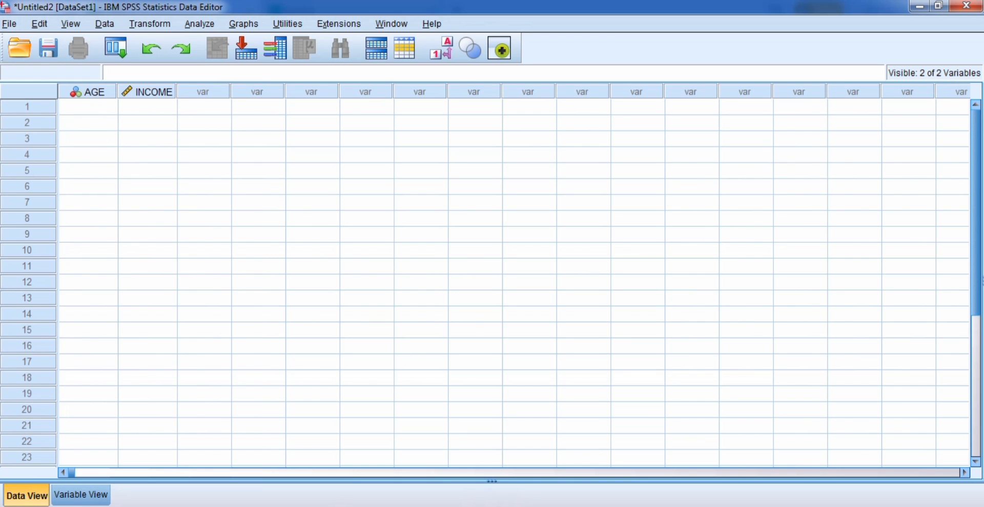
pyautogui.moveTo(332, 505)
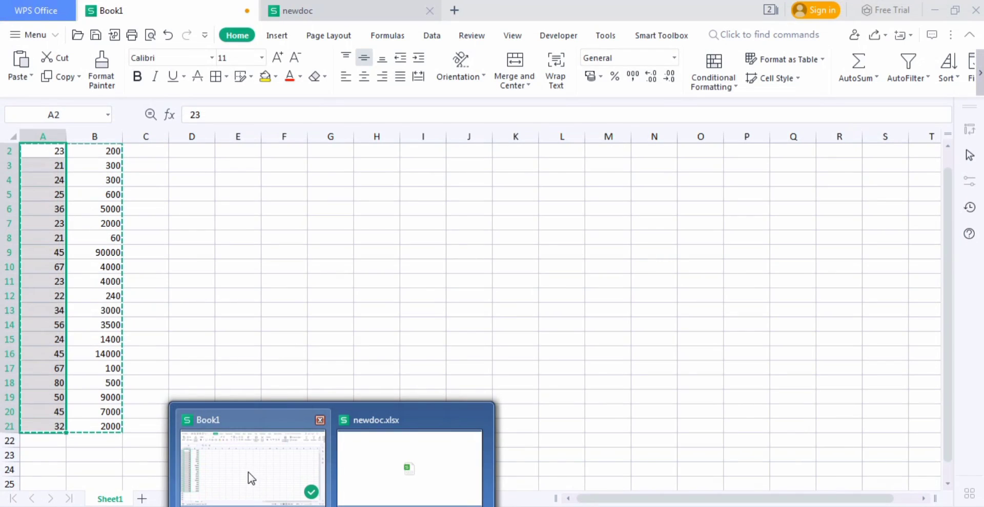
pyautogui.click(248, 472)
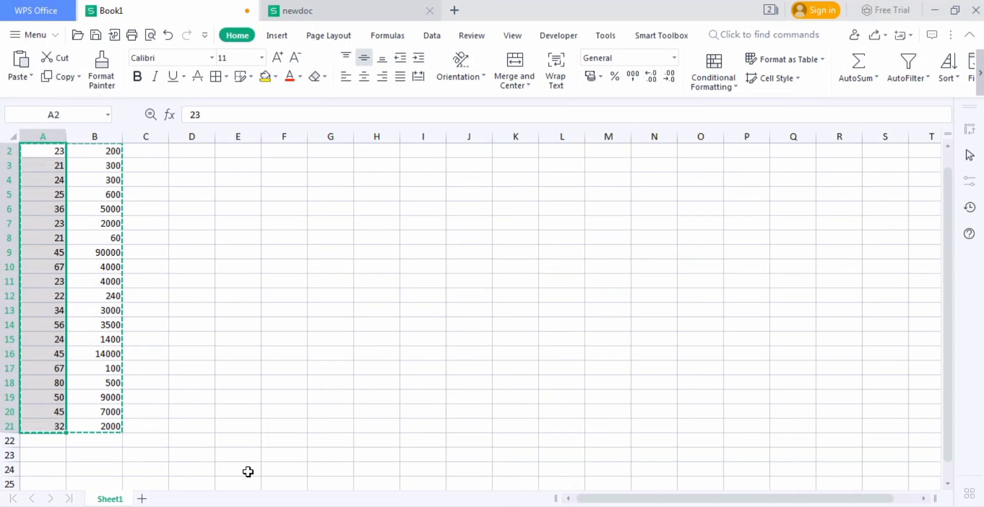
pyautogui.click(195, 223)
pyautogui.moveTo(49, 150); pyautogui.dragTo(98, 428)
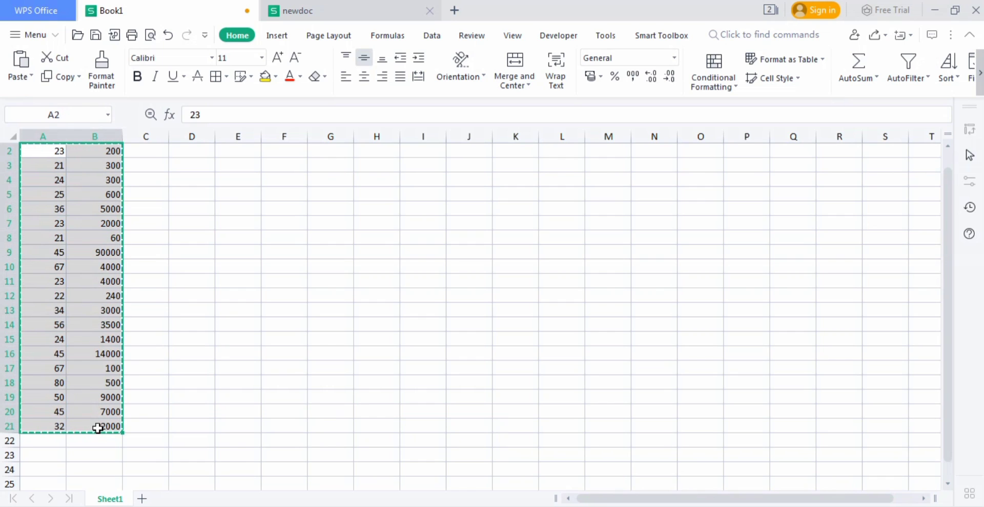
pyautogui.moveTo(511, 506)
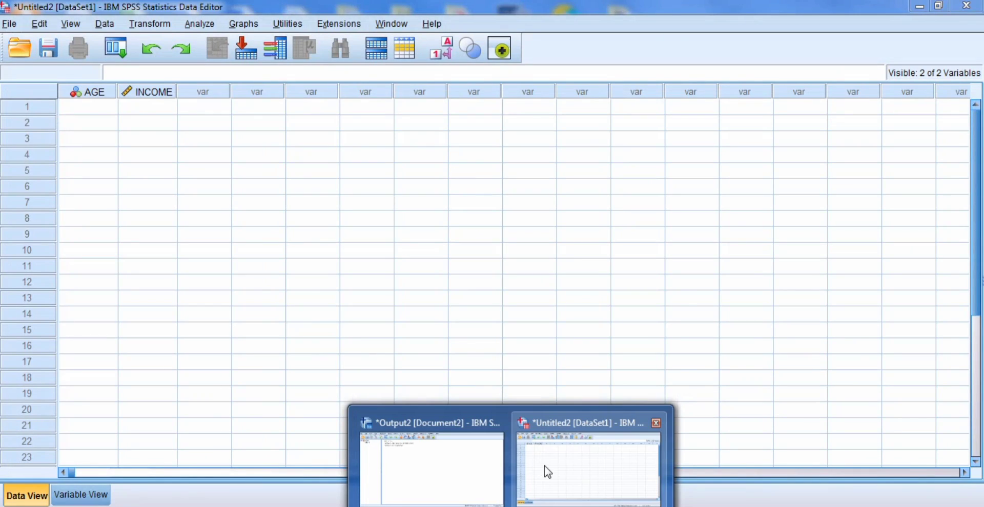
pyautogui.click(544, 465)
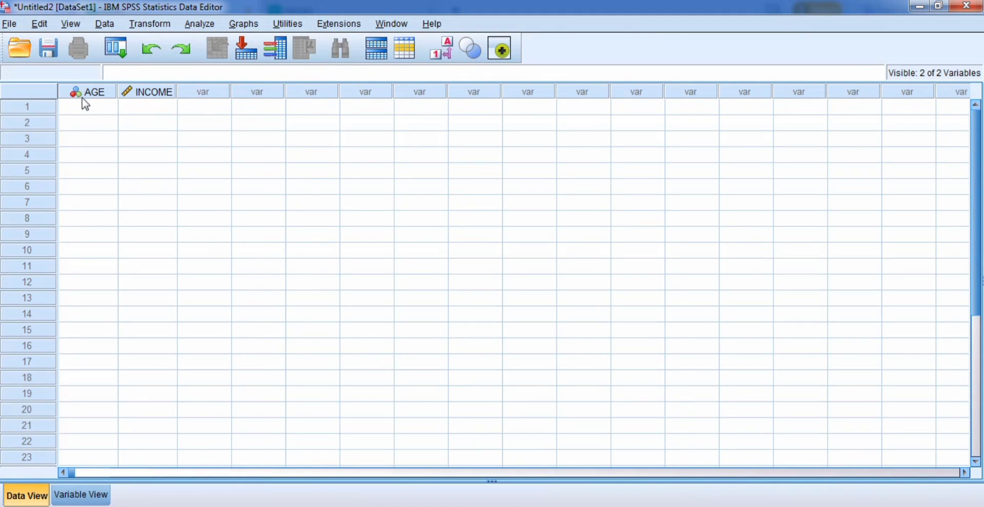
pyautogui.click(88, 109)
pyautogui.write('23.00\t200.00 21.00\t300.00 24.00\t300.00 25.00\t600.00 36.00\t5000.00 23.00\t2000.00 21.00\t60.00 45.00\t90000.00 67.00\t4000.00 23.00\t4000.00 22.00\t240.00 34.00\t3000.00 56.00\t3500.00 24.00\t1400.00 45.00\t14000.00 67.00\t100.00 80.00\t500.00 50.00\t9000.00 45.00\t7000.00 32.00\t2000.00')
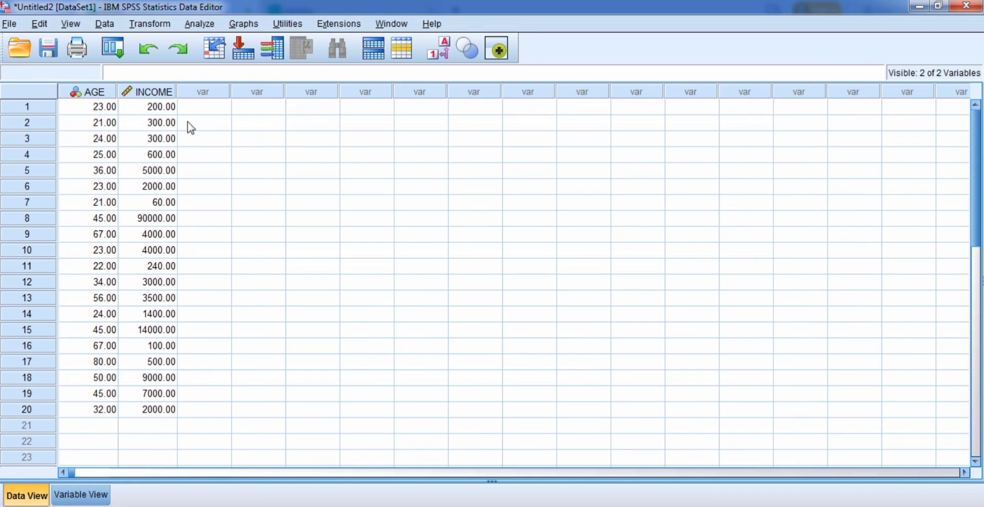
# Set up a linear regression with AGE as the independent variable and INCOME as the dependent variable
pyautogui.click(201, 24)
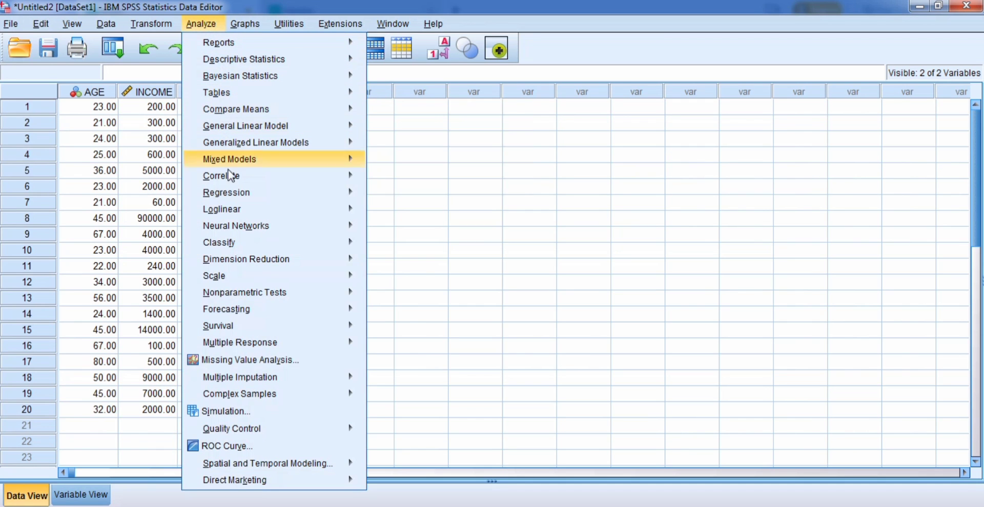
pyautogui.moveTo(231, 197)
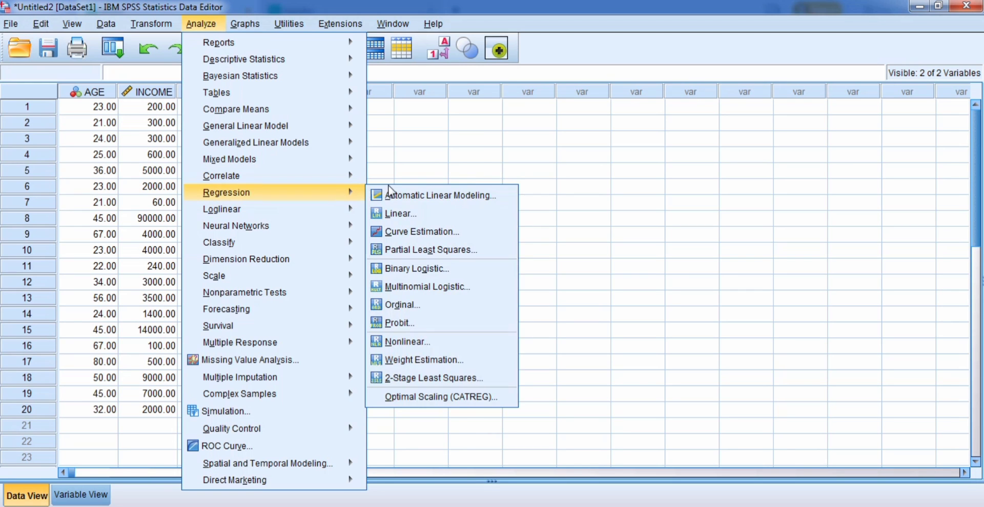
pyautogui.click(396, 211)
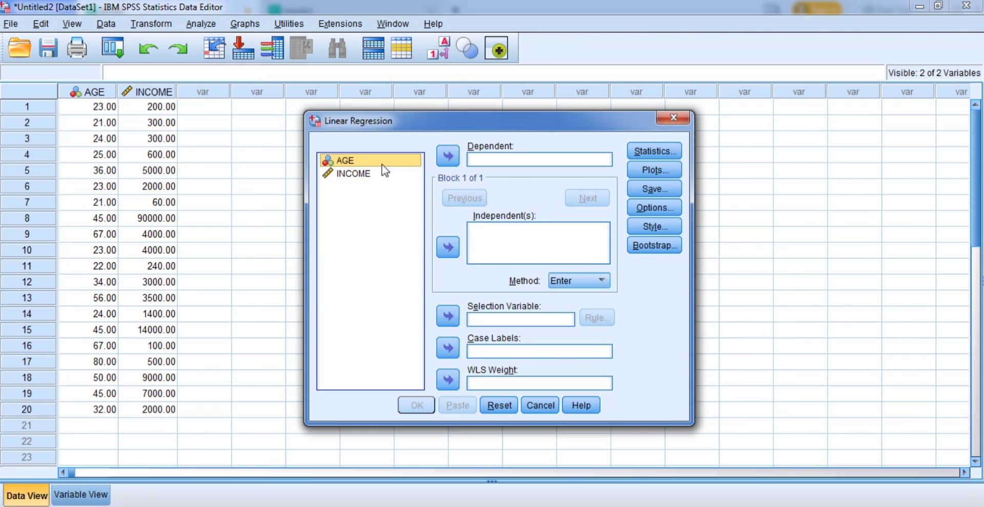
pyautogui.click(449, 247)
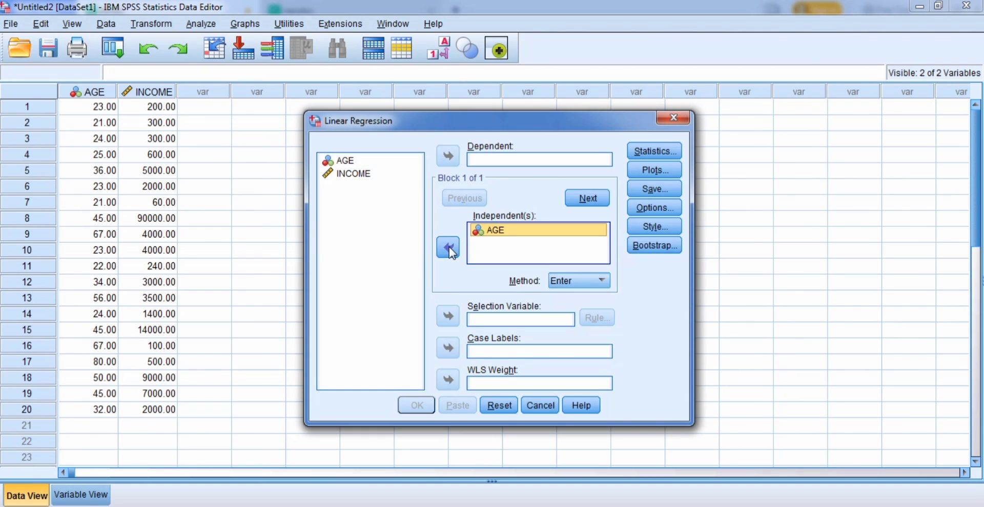
pyautogui.click(367, 174)
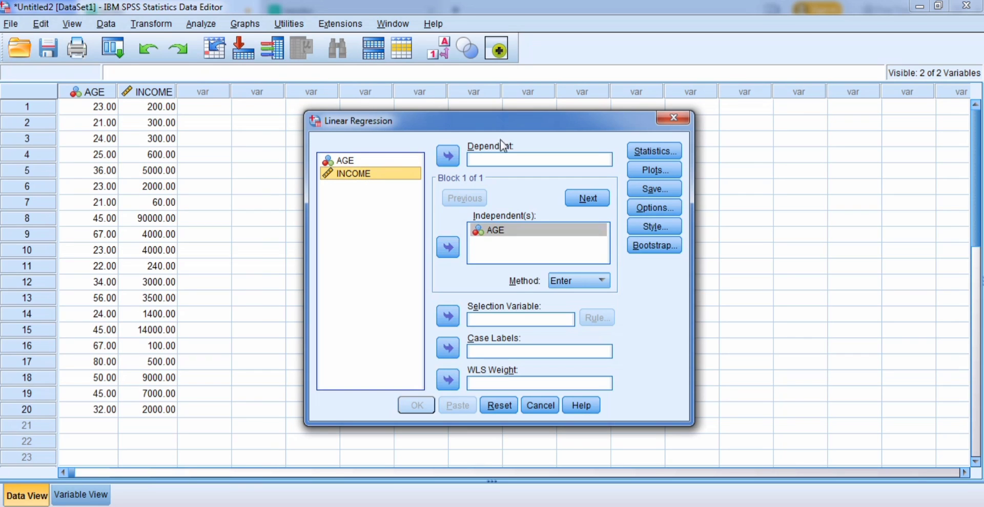
pyautogui.click(449, 157)
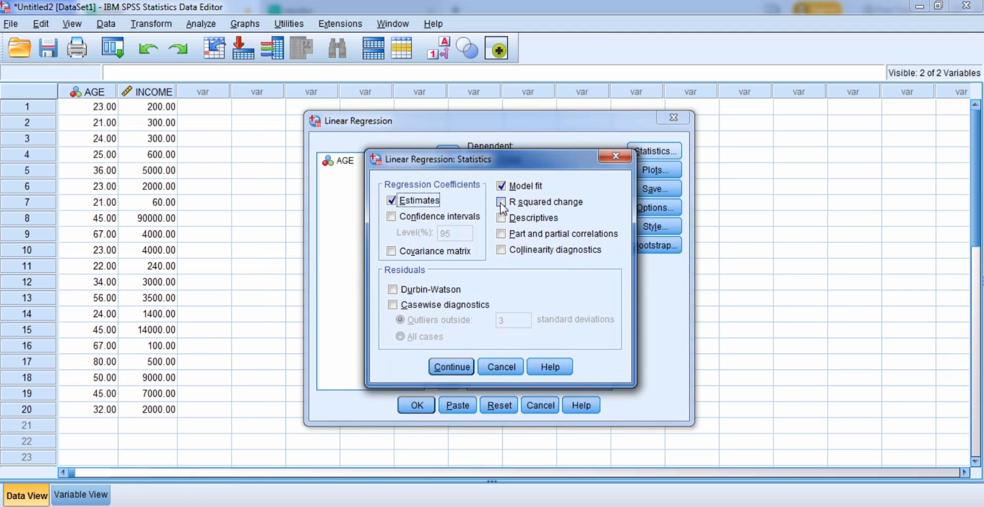
# Add R squared change and casewise diagnostics for outliers outside 3 standard deviations to the regression statistics
pyautogui.click(500, 201)
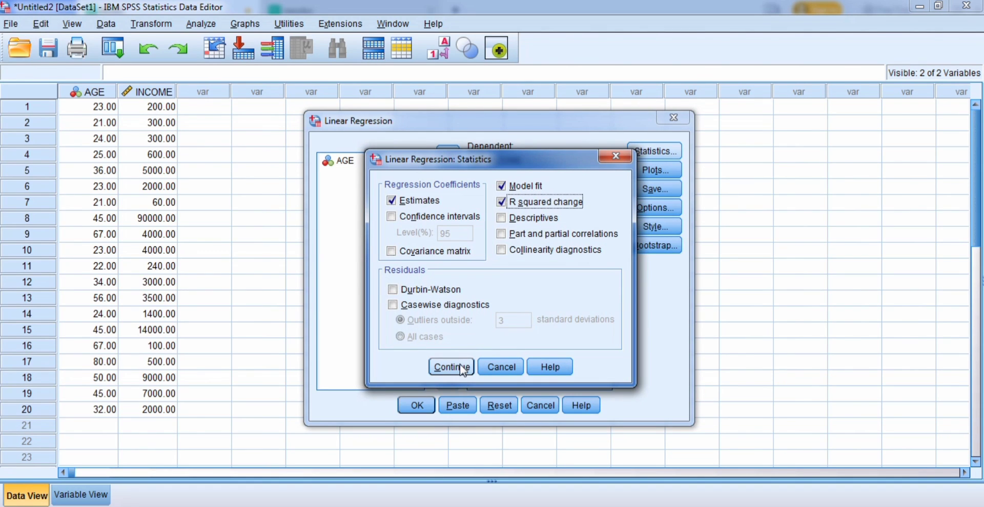
pyautogui.click(393, 305)
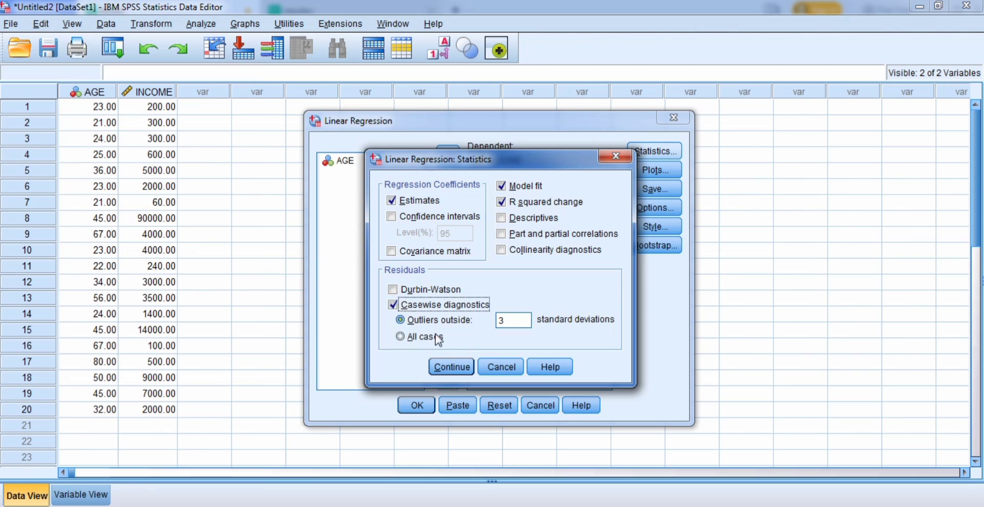
pyautogui.click(462, 363)
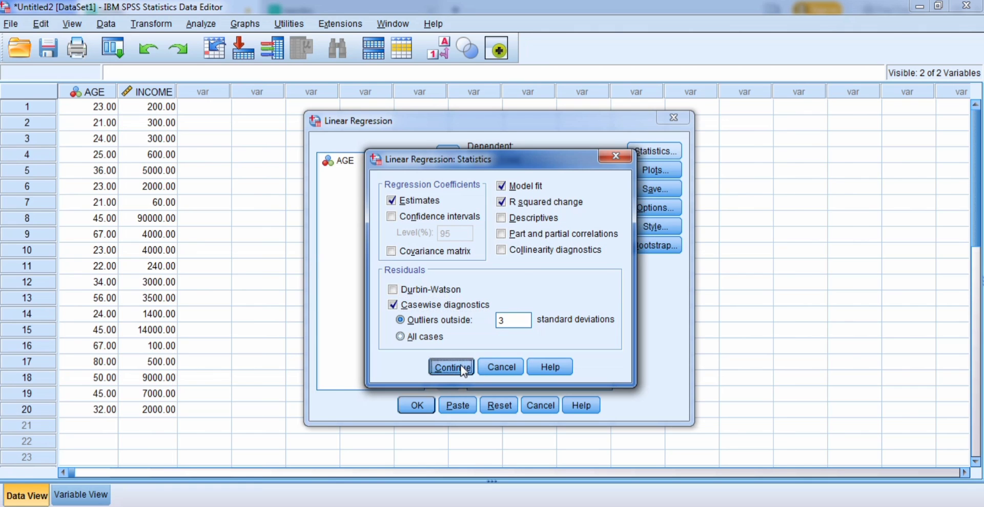
# Check the probability-of-F entry criterion in the regression options, accept the options and run the linear regression
pyautogui.click(651, 210)
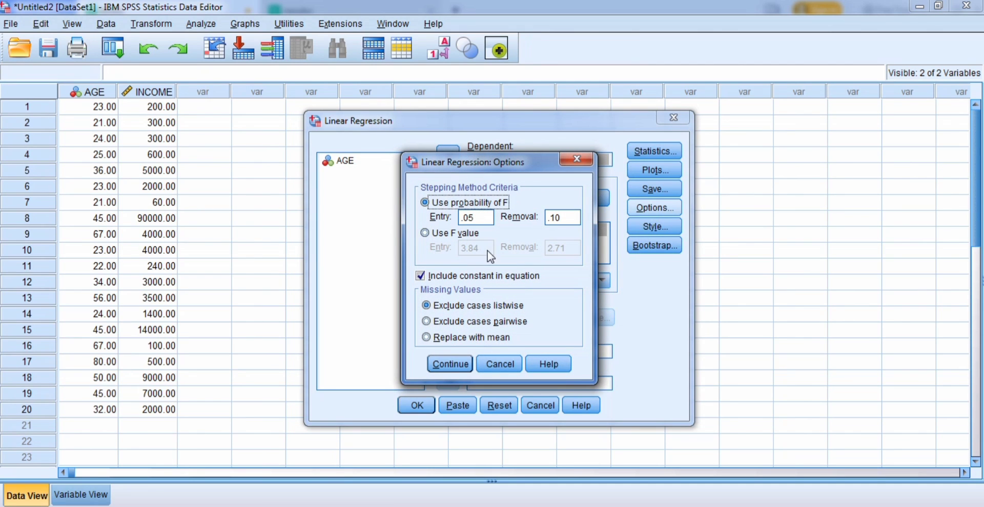
pyautogui.moveTo(477, 219); pyautogui.dragTo(459, 220)
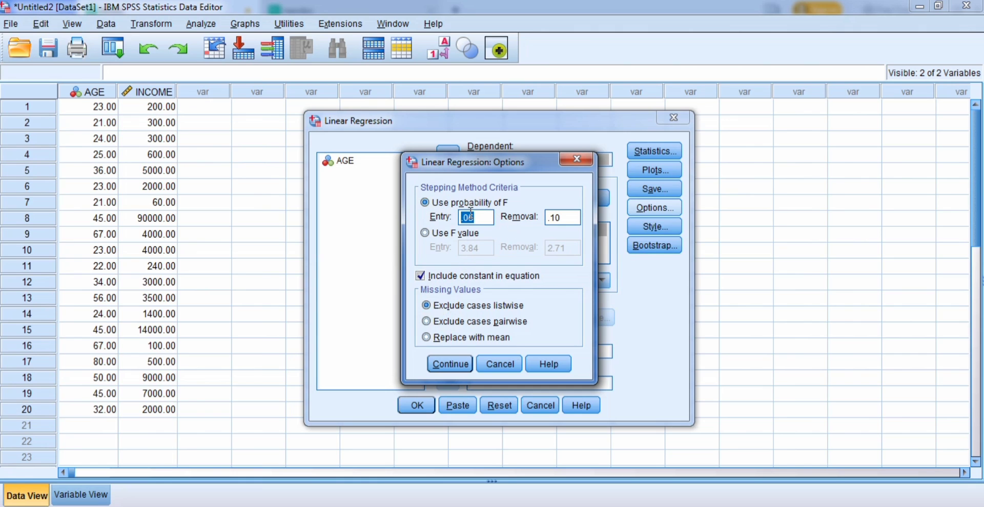
pyautogui.click(451, 365)
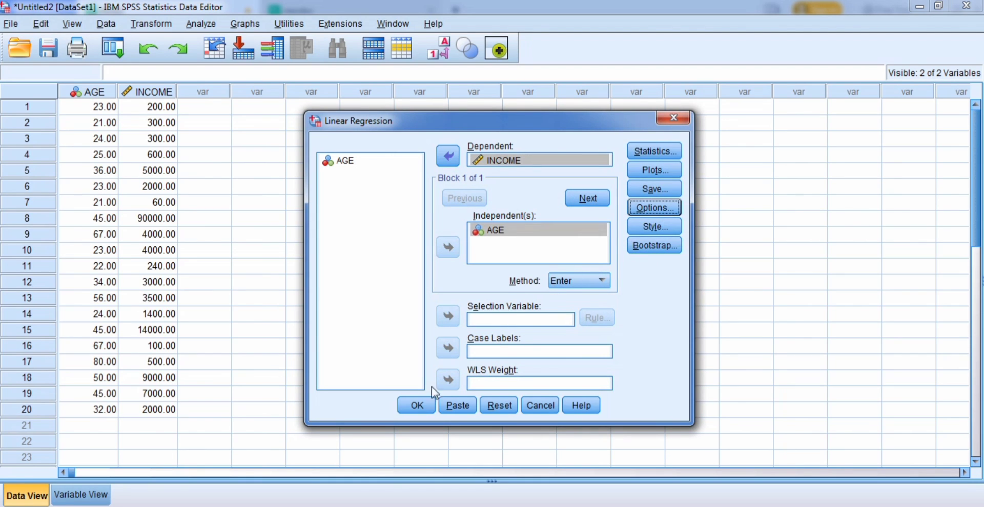
pyautogui.click(418, 406)
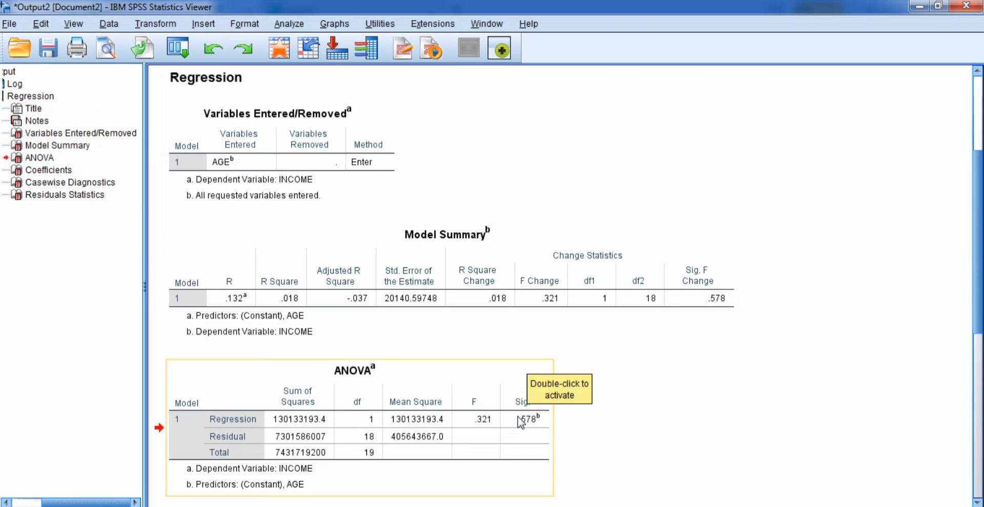
# Examine the significance, R Square and AGE coefficient in the ANOVA, Model Summary and Coefficients tables, and return to the Data Editor
pyautogui.moveTo(522, 423); pyautogui.dragTo(409, 432)
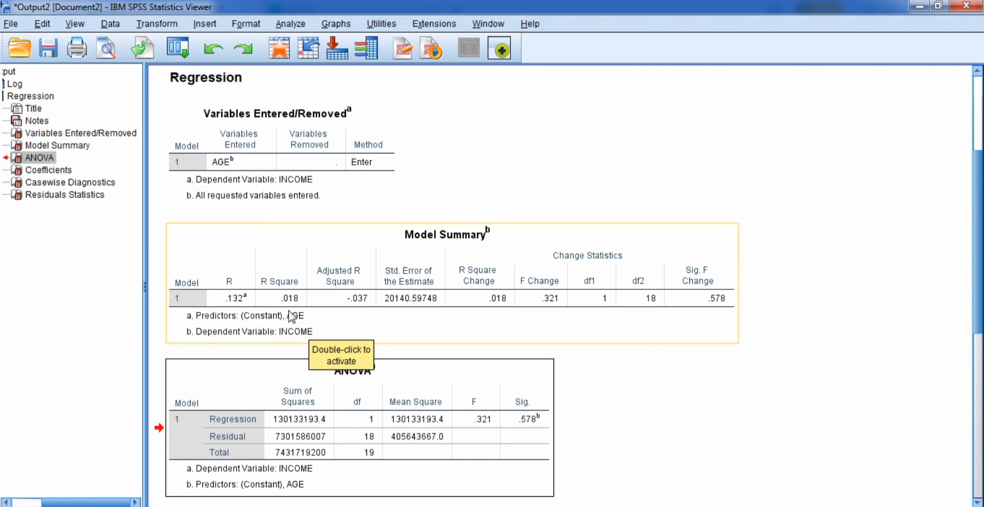
pyautogui.moveTo(281, 297); pyautogui.dragTo(295, 286)
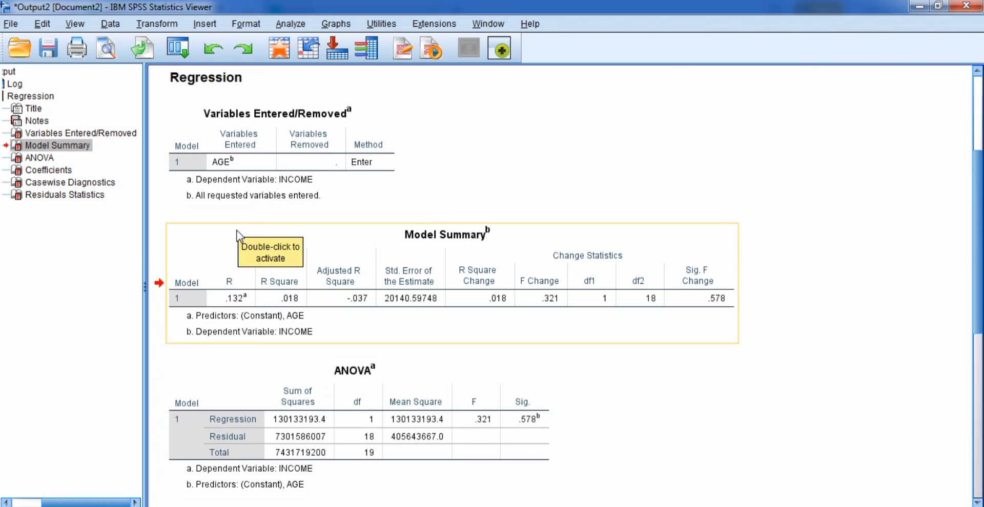
pyautogui.moveTo(273, 292); pyautogui.dragTo(322, 377)
pyautogui.scroll(-5, 320, 377)
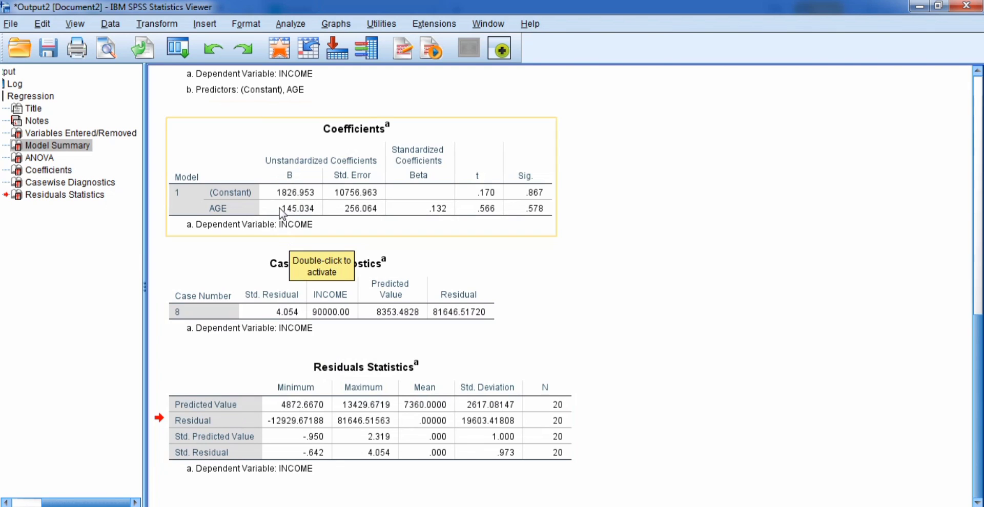
pyautogui.moveTo(281, 212)
pyautogui.mouseDown()
pyautogui.moveTo(318, 208)
pyautogui.moveTo(290, 205)
pyautogui.mouseUp()
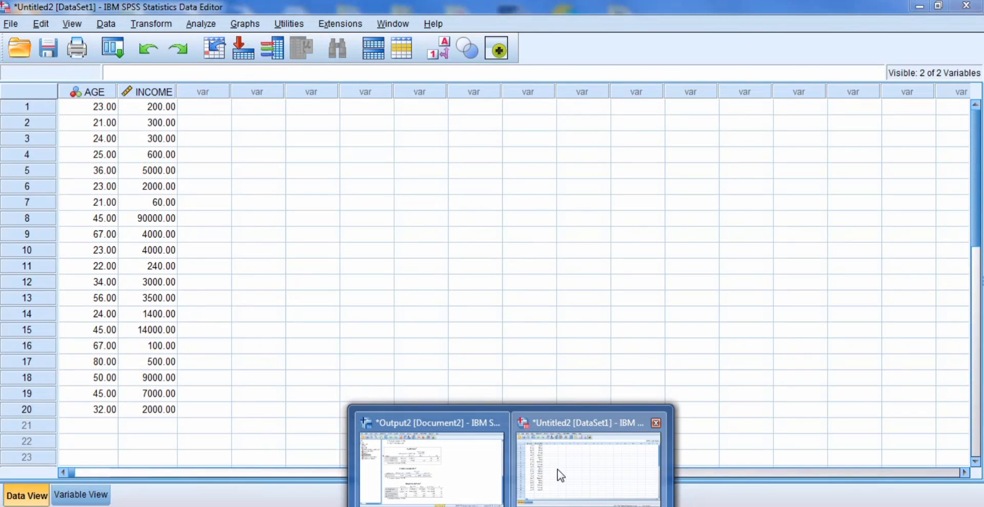
pyautogui.click(560, 476)
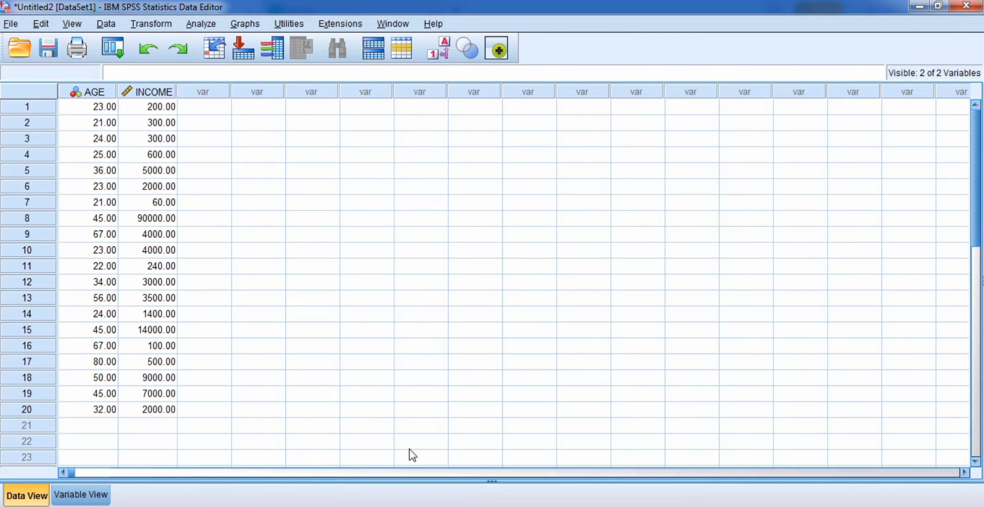